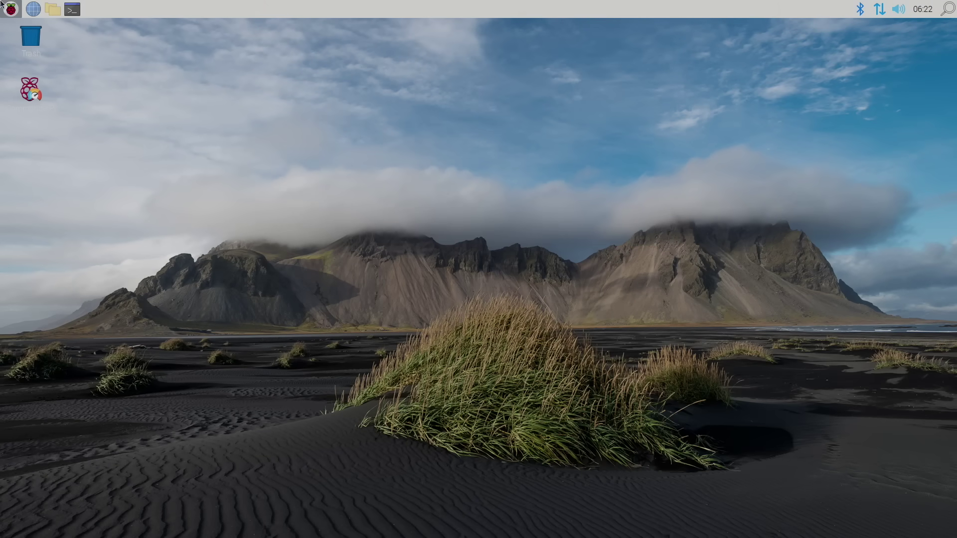
# Launch Task Manager from the Accessories menu.
pyautogui.click(11, 9)
pyautogui.moveTo(61, 151)
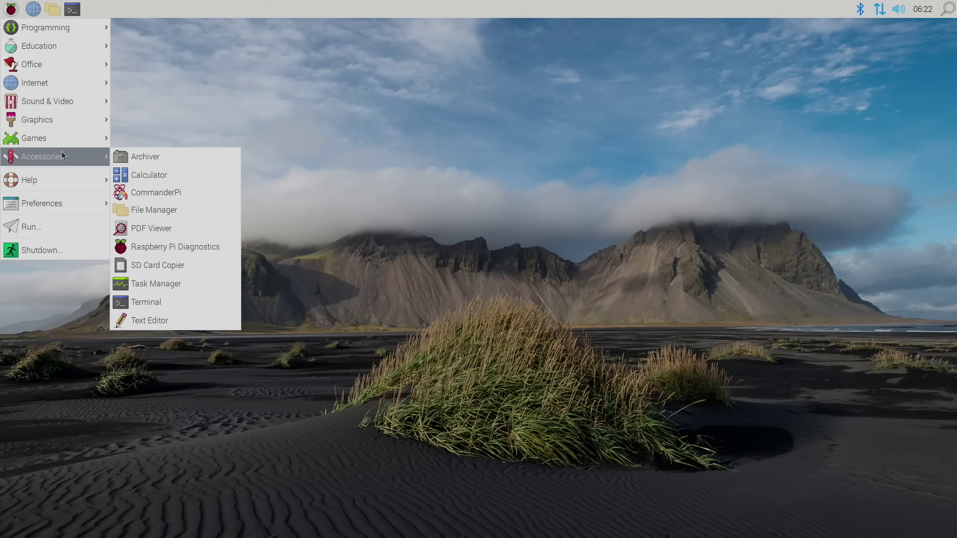
pyautogui.click(204, 281)
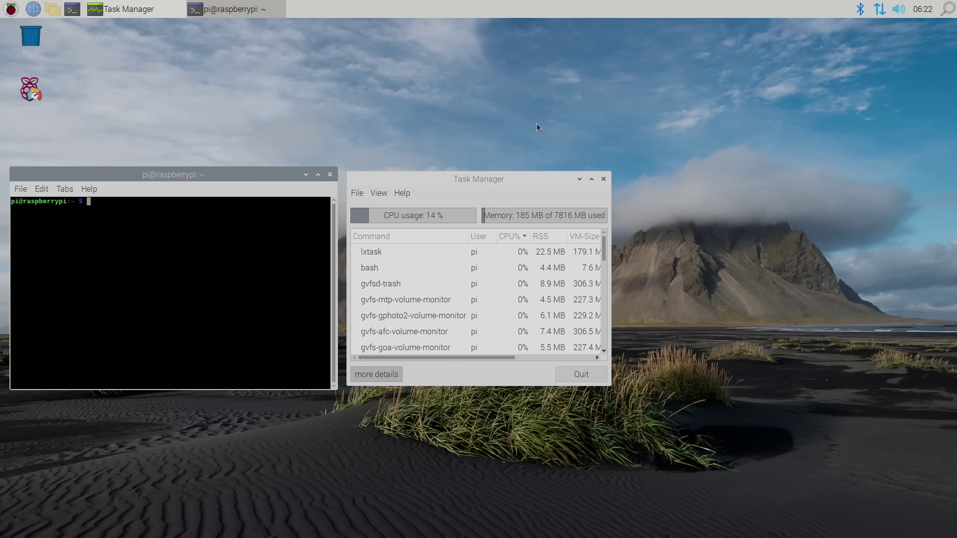
# Run htop in the terminal and move Task Manager to the lower right.
pyautogui.write('htop')
pyautogui.press('Return')
pyautogui.moveTo(443, 180); pyautogui.dragTo(774, 259)
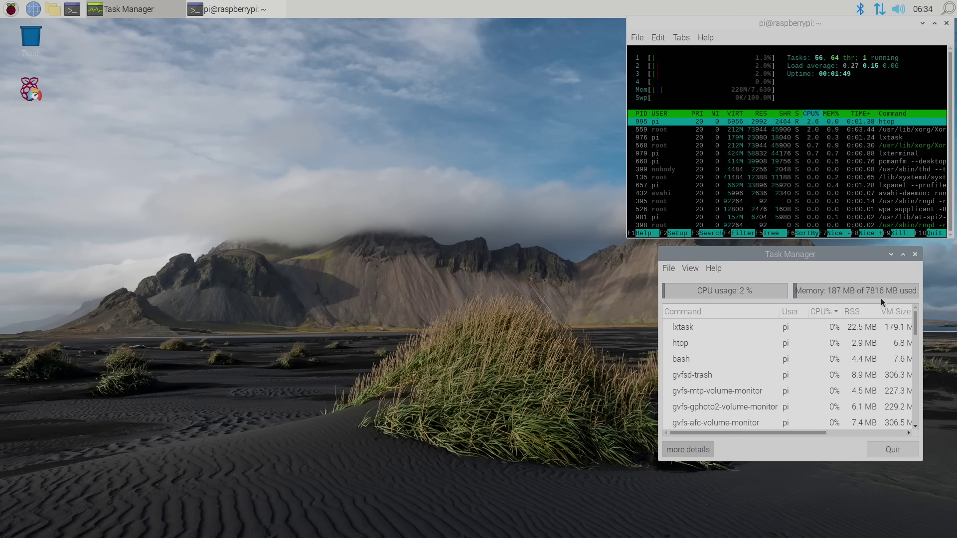
pyautogui.click(221, 88)
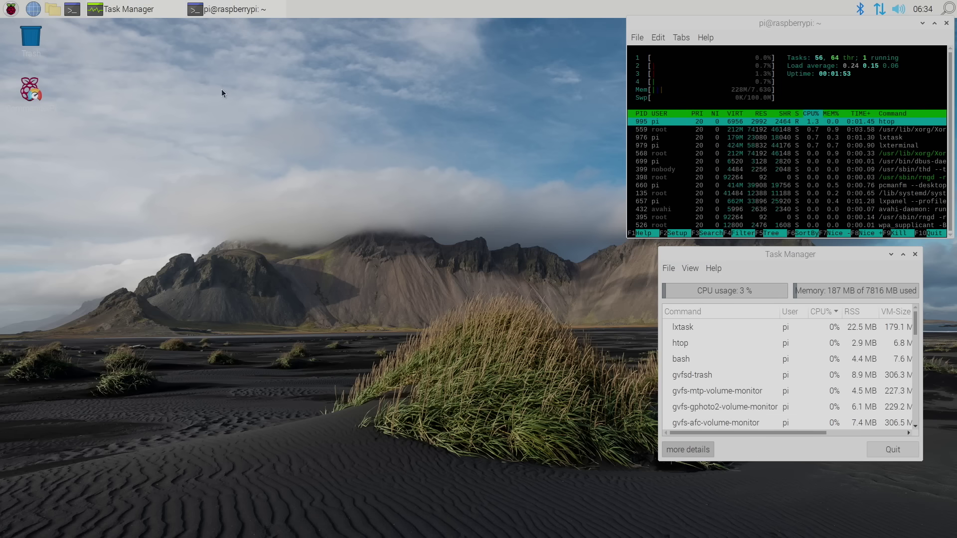
# Launch GIMP from the Graphics menu, then narrow and reposition its window.
pyautogui.click(8, 9)
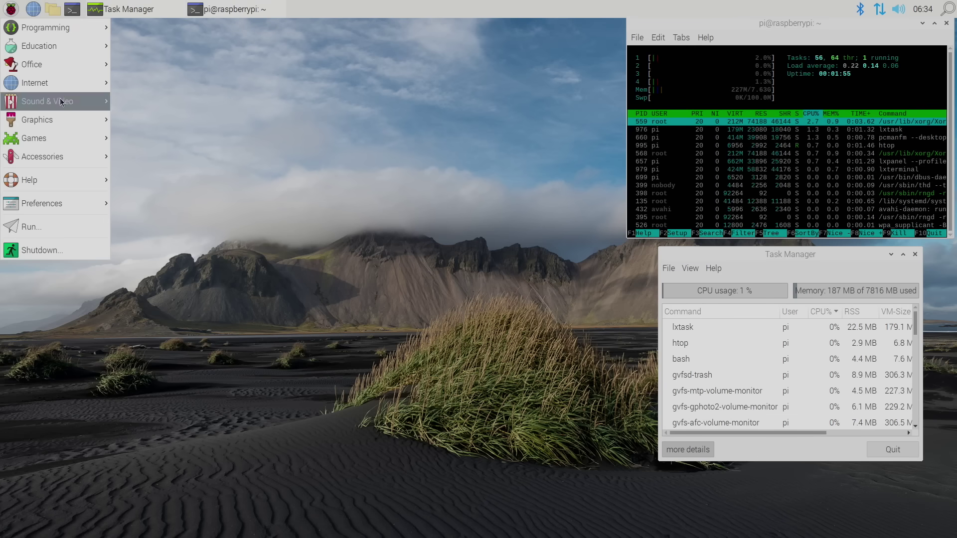
pyautogui.moveTo(62, 120)
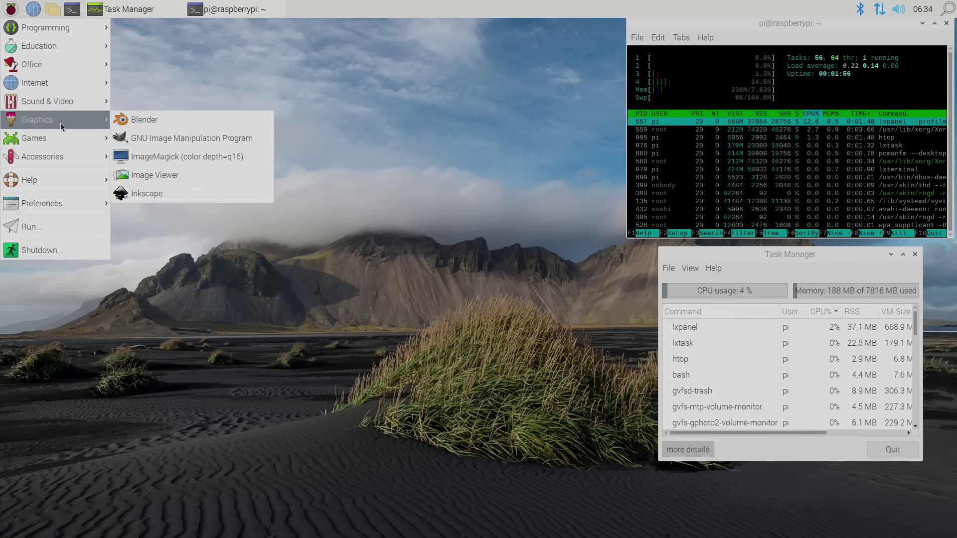
pyautogui.click(168, 138)
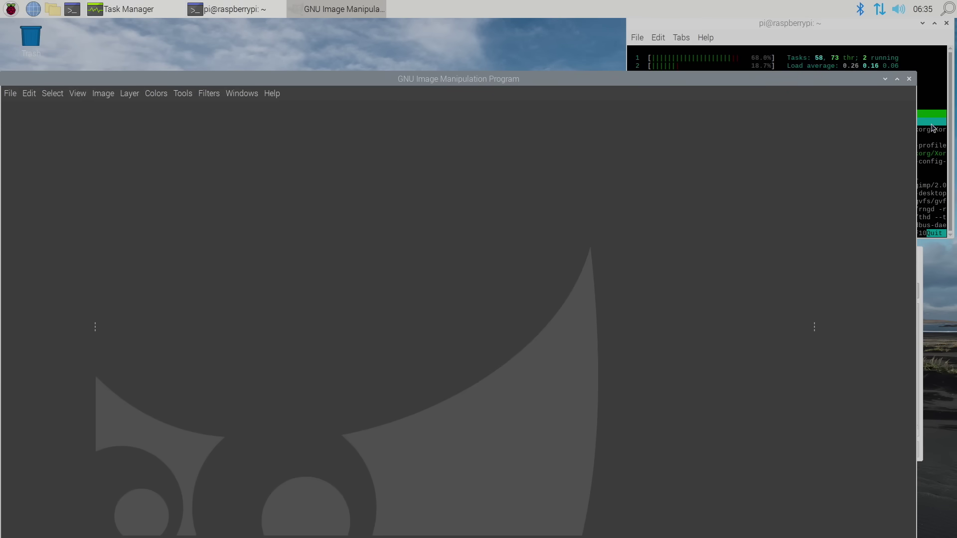
pyautogui.moveTo(916, 162); pyautogui.dragTo(551, 162)
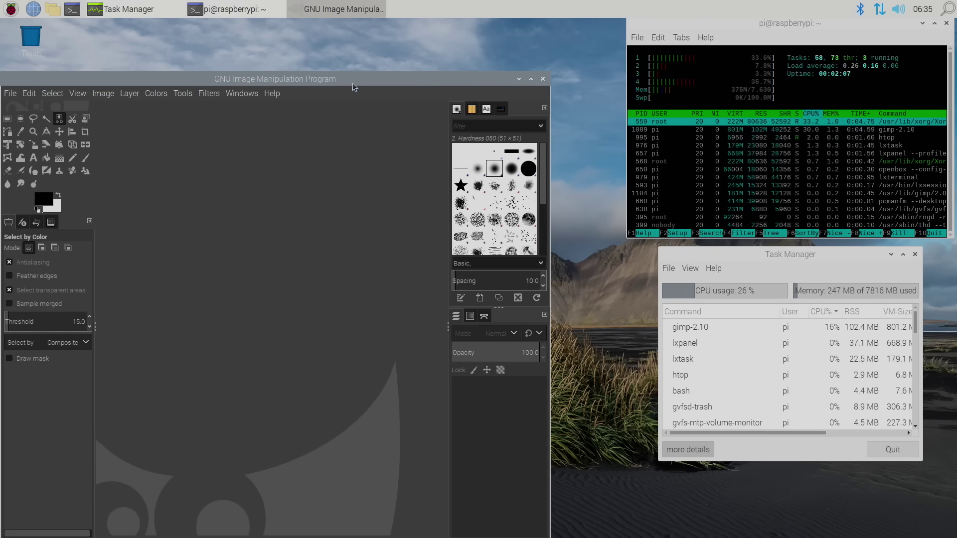
pyautogui.moveTo(176, 78); pyautogui.dragTo(216, 43)
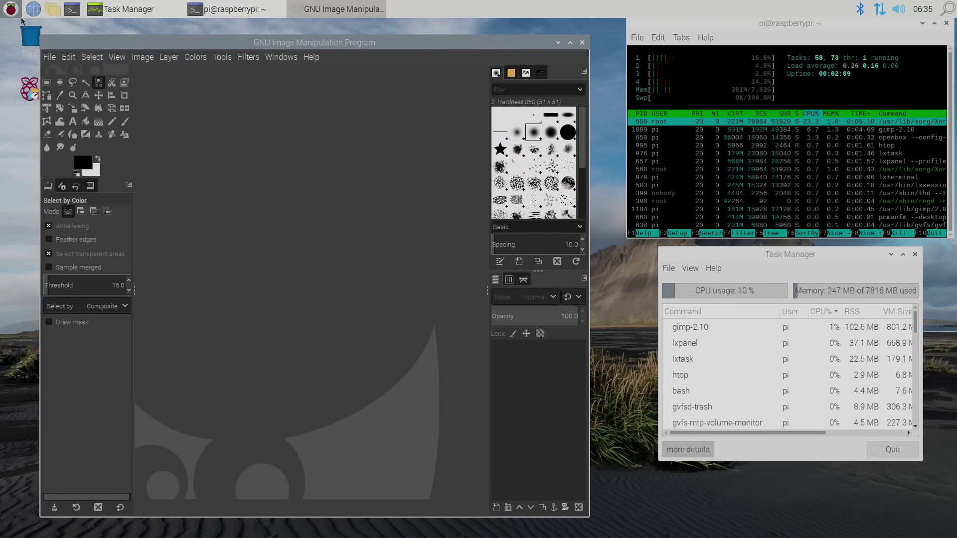
# Open download.jpeg from the Pictures folder and narrow the image window.
pyautogui.click(48, 58)
pyautogui.click(64, 98)
pyautogui.click(32, 168)
pyautogui.click(118, 86)
pyautogui.click(450, 378)
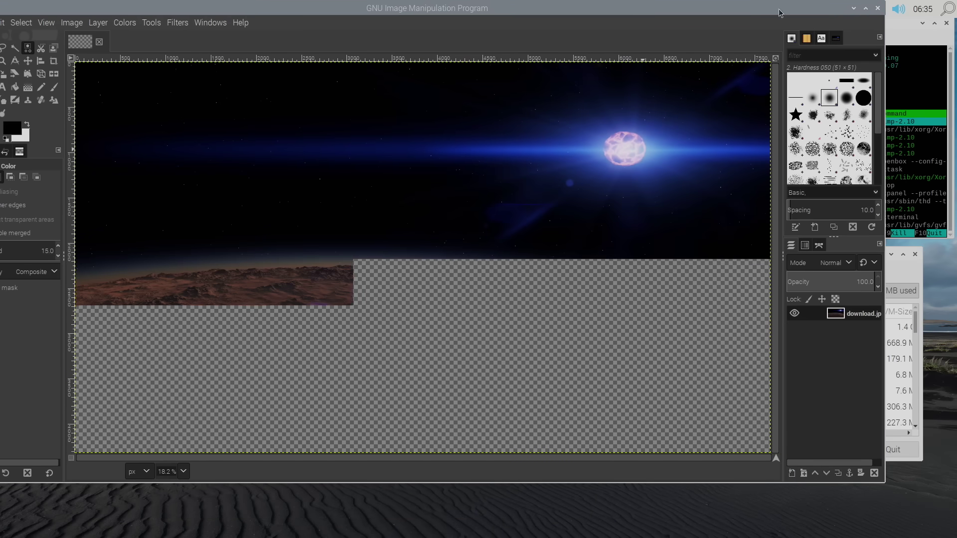
pyautogui.moveTo(887, 84); pyautogui.dragTo(600, 84)
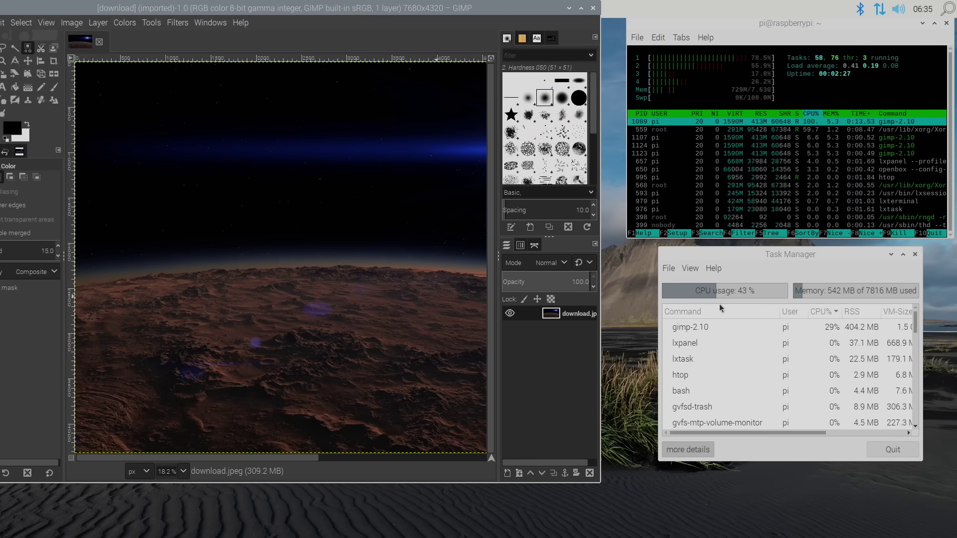
# Select the dark sky with Select By Color and cut it out of download.jpeg.
pyautogui.rightClick(284, 187)
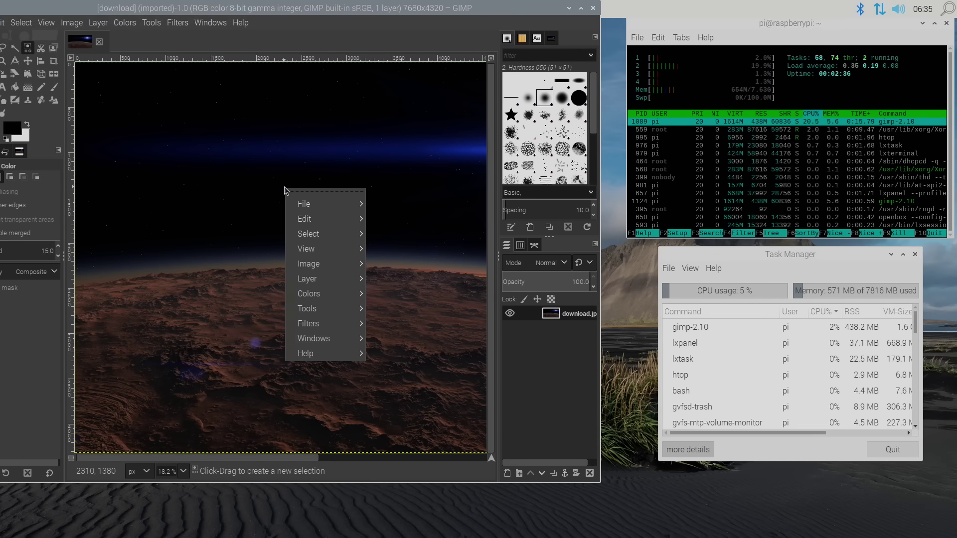
pyautogui.moveTo(355, 220)
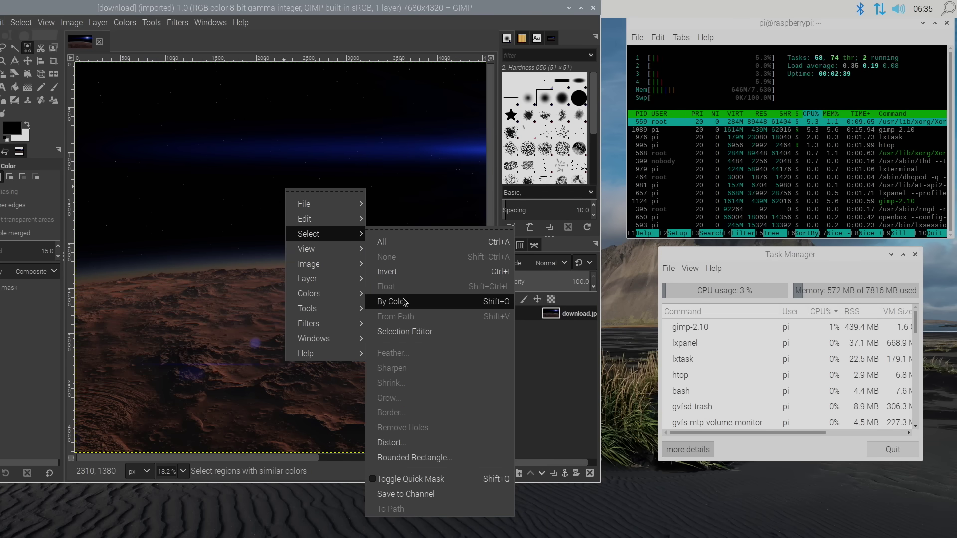
pyautogui.click(404, 302)
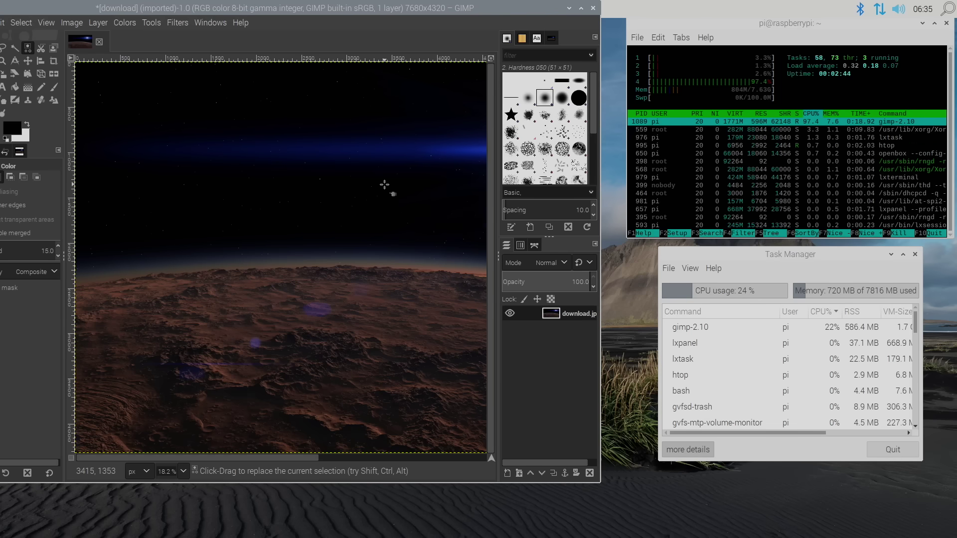
pyautogui.rightClick(384, 185)
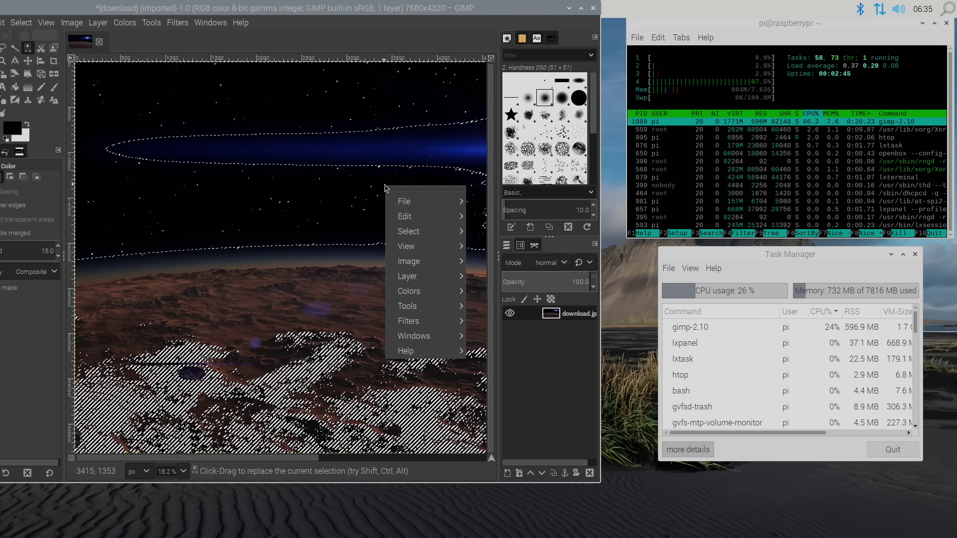
pyautogui.click(498, 206)
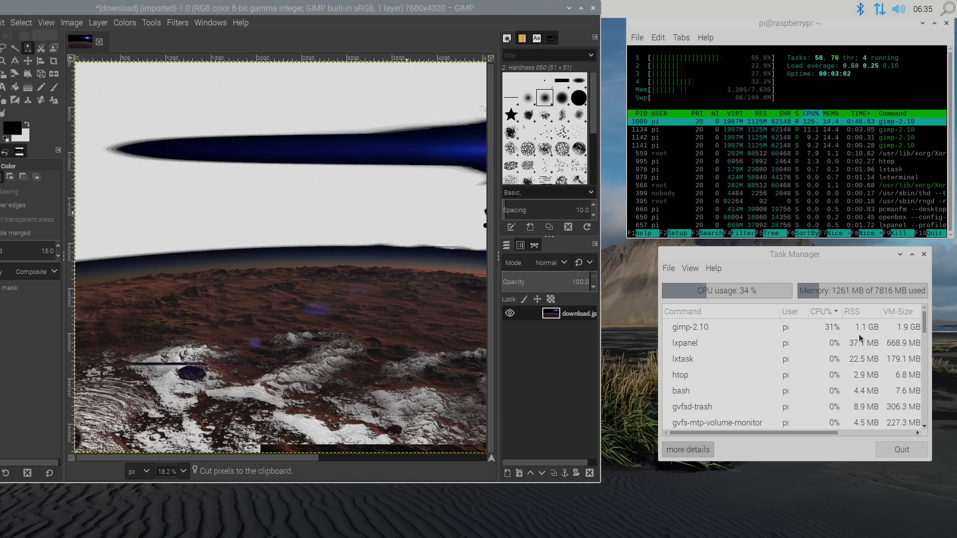
pyautogui.click(382, 142)
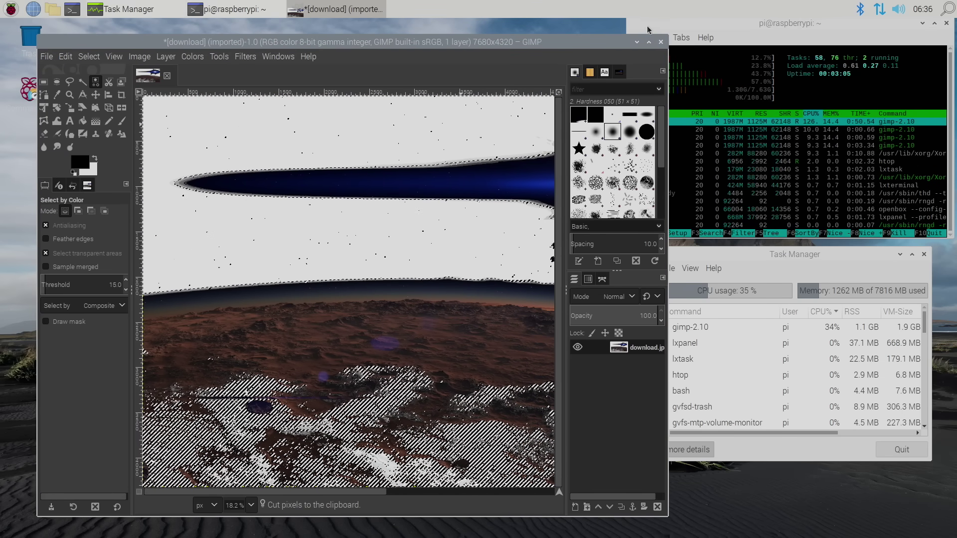
# Minimize GIMP, launch OpenShot Video Editor, and open a file manager on /home/pi.
pyautogui.click(637, 42)
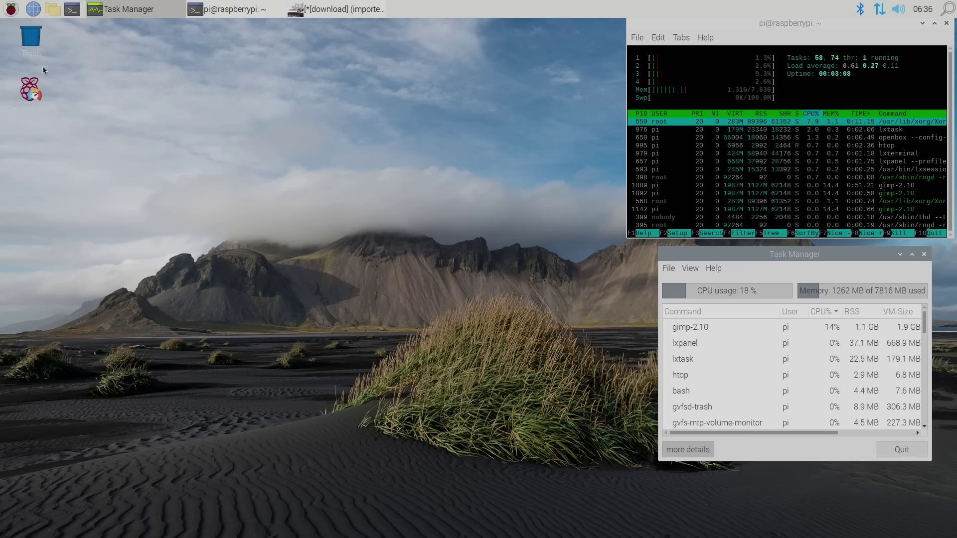
pyautogui.click(11, 8)
pyautogui.moveTo(64, 90)
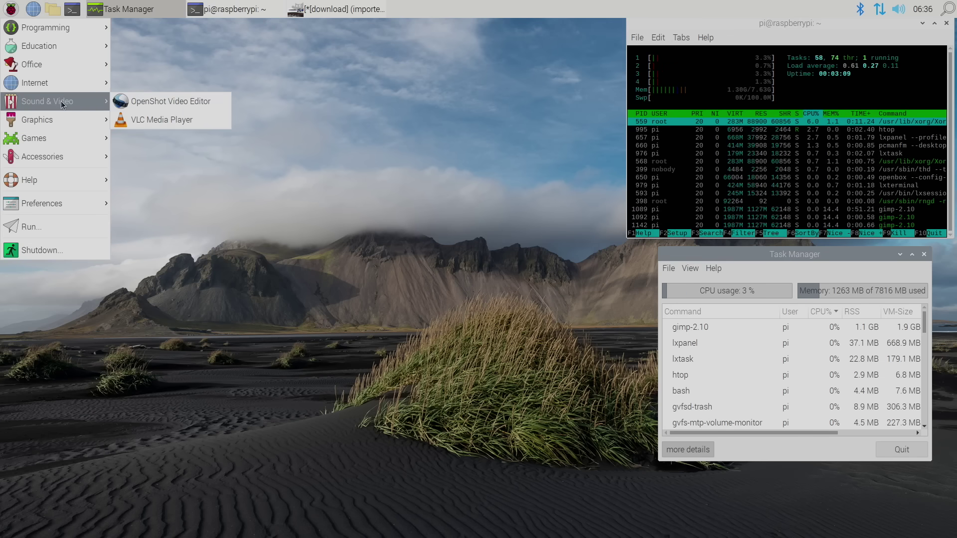
pyautogui.click(191, 104)
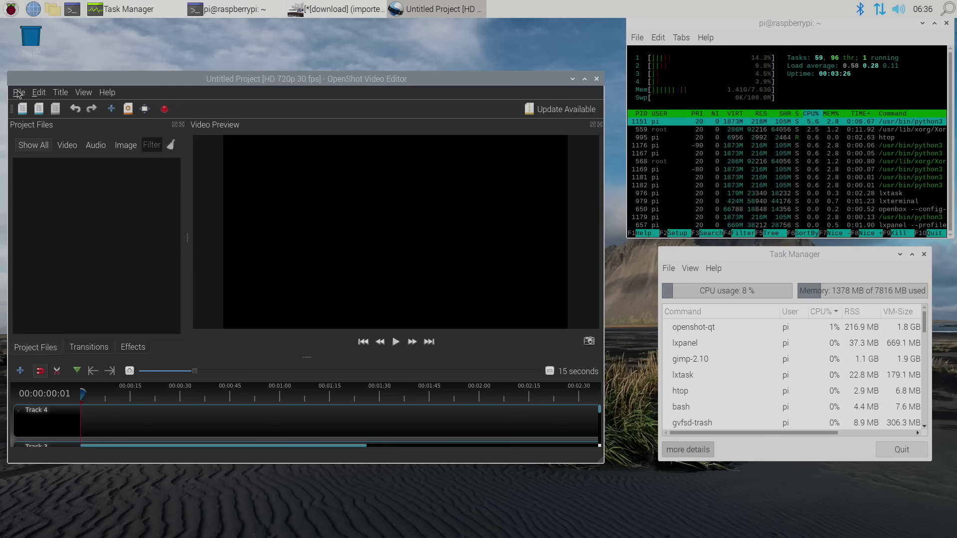
pyautogui.click(52, 9)
# Open Downloads and add Pexels Videos 1536350, 1739010 and video.mp4 to Project Files.
pyautogui.click(559, 220)
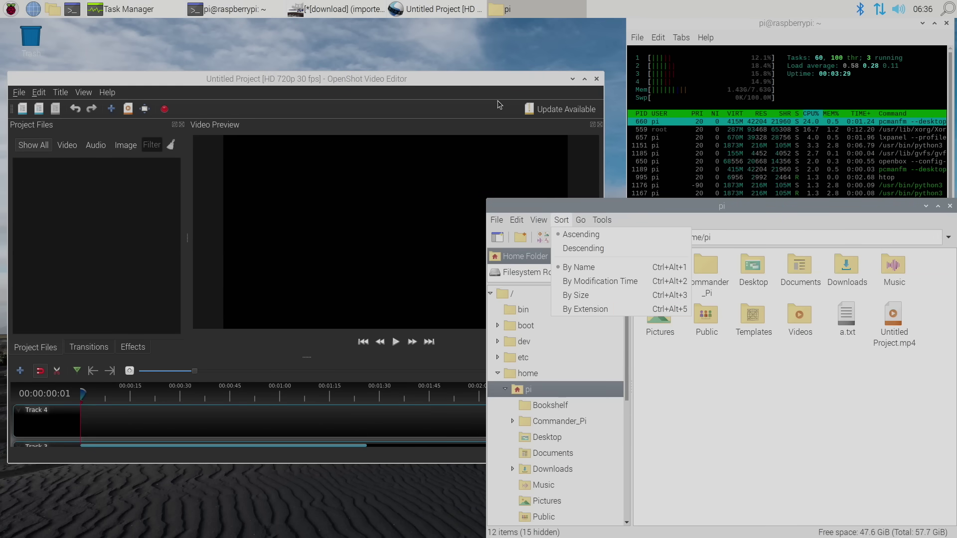
pyautogui.click(846, 271)
pyautogui.click(846, 272)
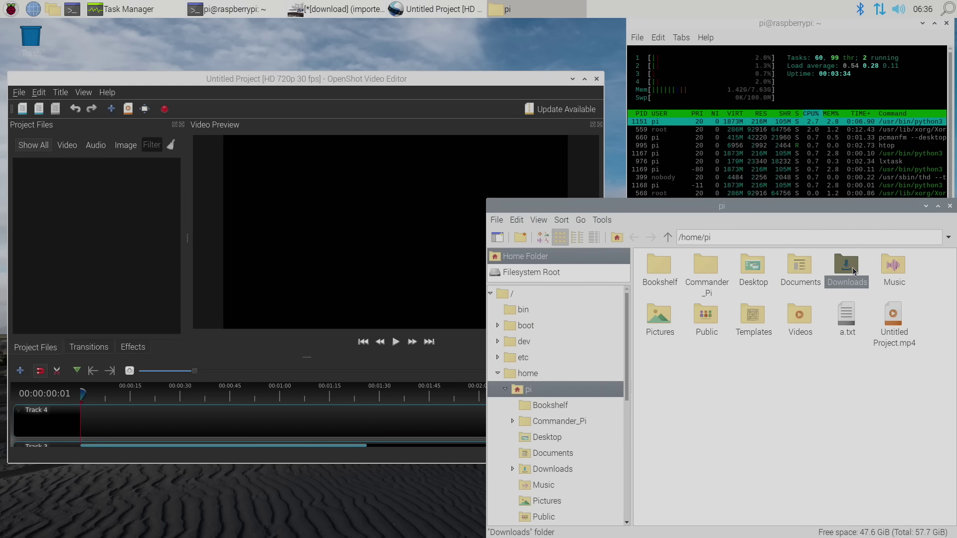
pyautogui.doubleClick(853, 271)
pyautogui.moveTo(852, 271); pyautogui.dragTo(41, 269)
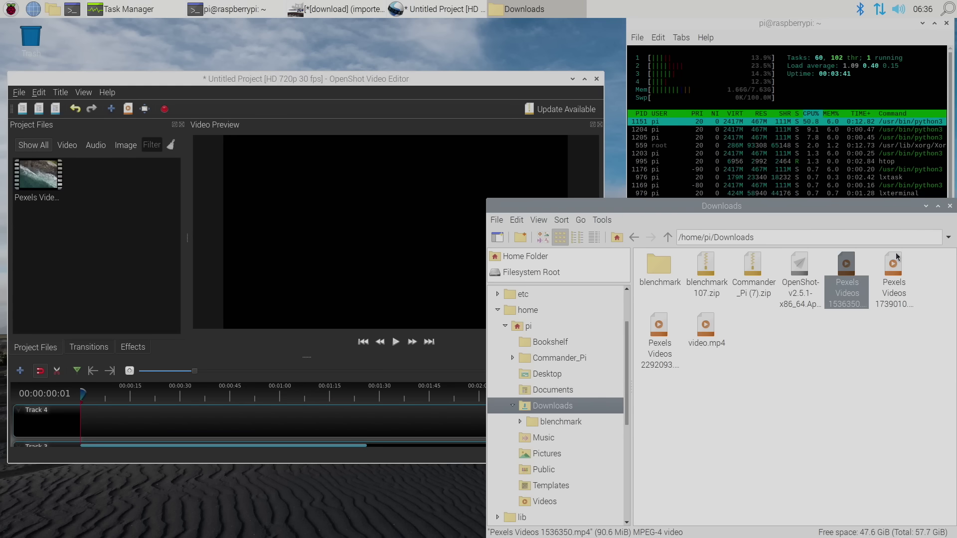
pyautogui.moveTo(896, 257); pyautogui.dragTo(90, 240)
pyautogui.moveTo(707, 326); pyautogui.dragTo(72, 301)
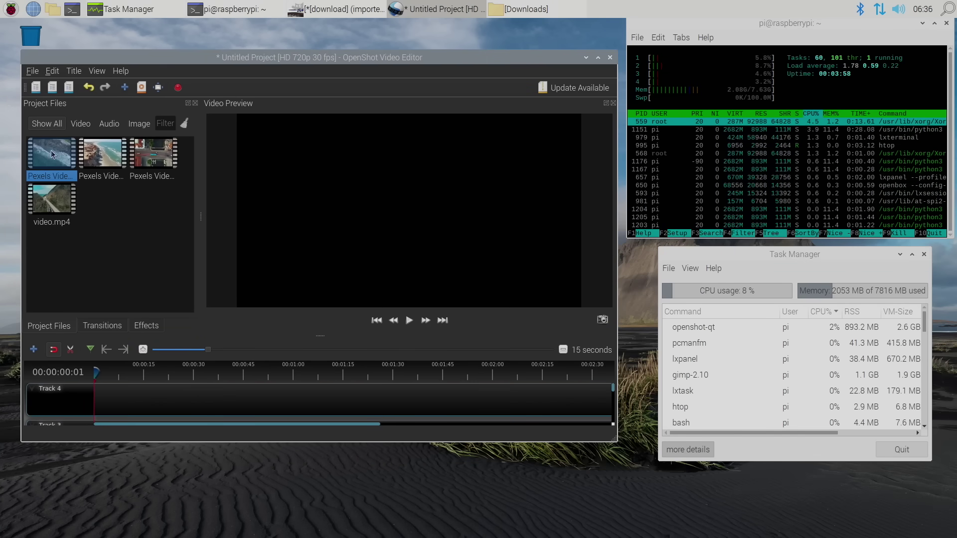
# Place the four clips in sequence on Track 4, ending with video.mp4.
pyautogui.moveTo(51, 153); pyautogui.dragTo(129, 401)
pyautogui.moveTo(103, 153); pyautogui.dragTo(234, 402)
pyautogui.moveTo(153, 153); pyautogui.dragTo(313, 402)
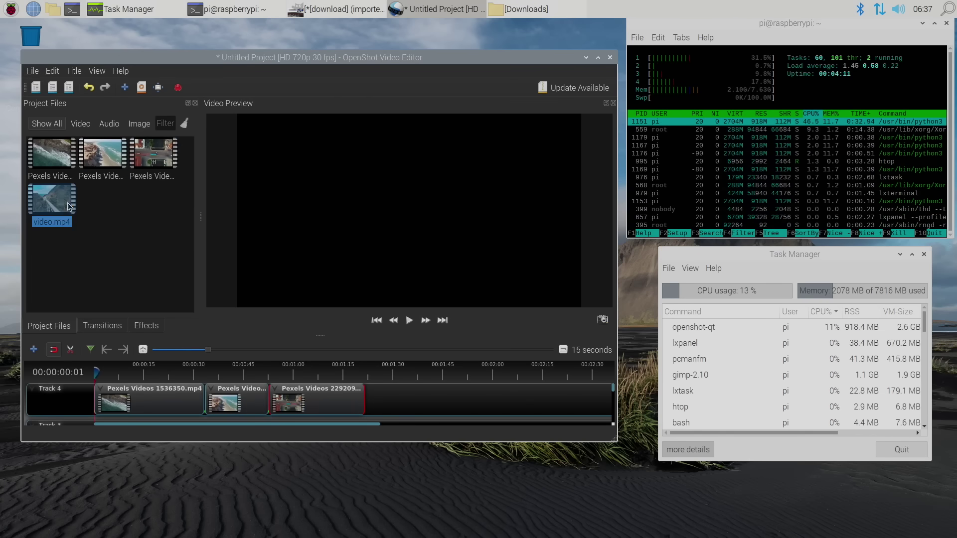
pyautogui.moveTo(64, 208); pyautogui.dragTo(388, 401)
# Open Export Video and choose the HD 1080p 60 fps profile.
pyautogui.click(33, 71)
pyautogui.click(55, 194)
pyautogui.click(343, 278)
pyautogui.click(349, 223)
pyautogui.click(291, 296)
# Export at High quality, confirm replacing Untitled Project.mp4, and bring GIMP to the front.
pyautogui.click(291, 296)
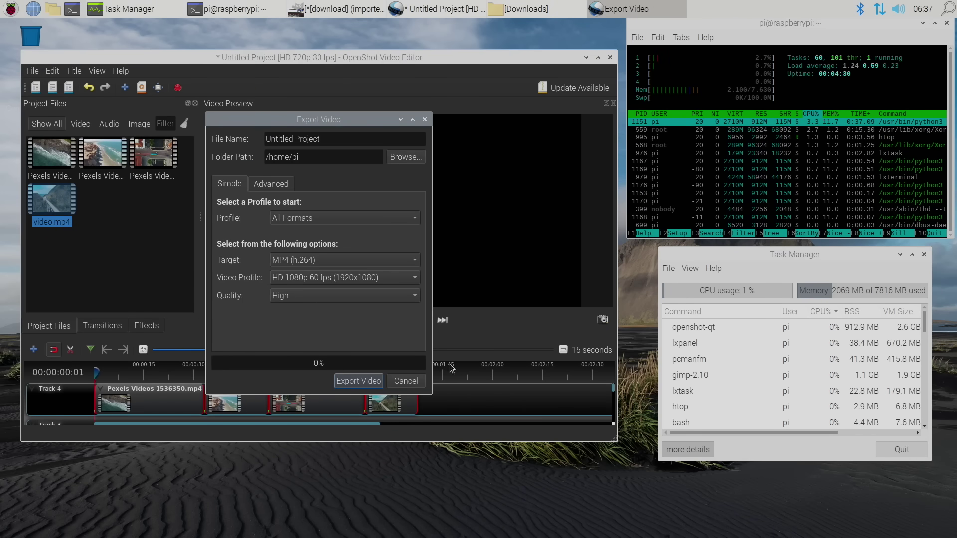
pyautogui.click(362, 384)
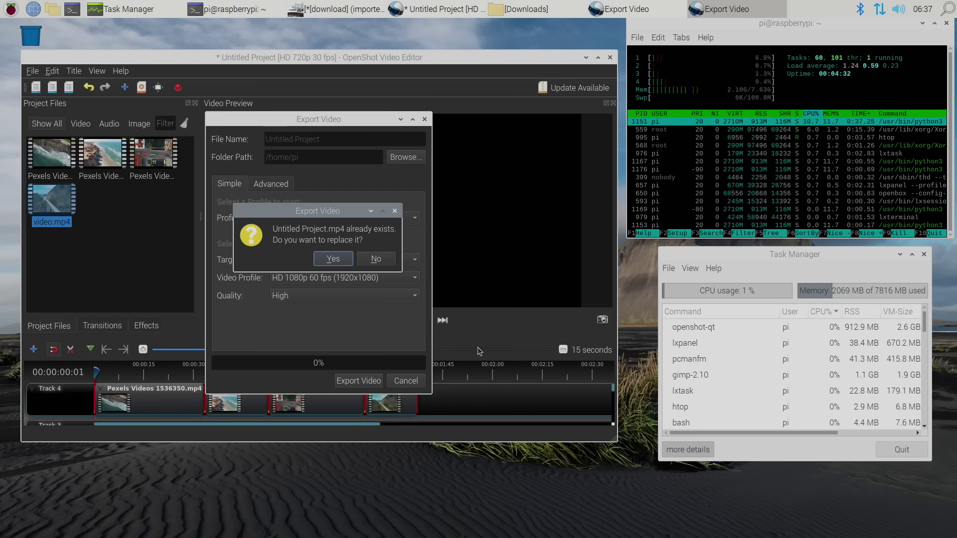
pyautogui.click(332, 259)
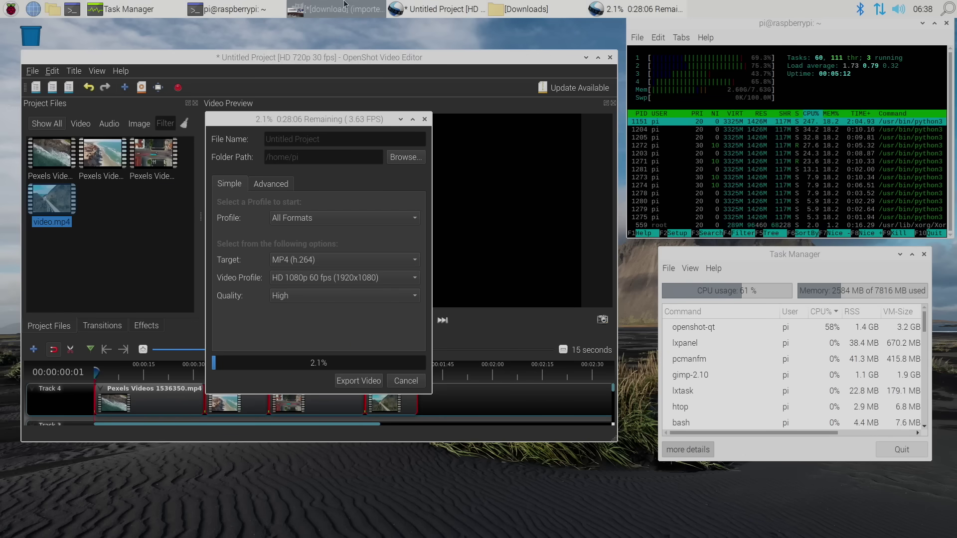
pyautogui.click(355, 7)
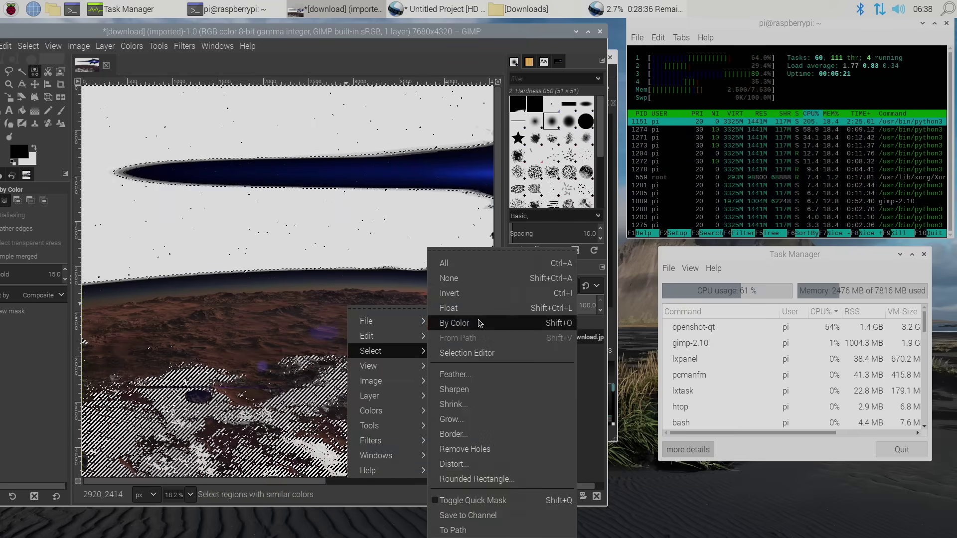
# Select None in download.jpeg and minimize GIMP to show the export progress.
pyautogui.click(410, 303)
pyautogui.click(343, 9)
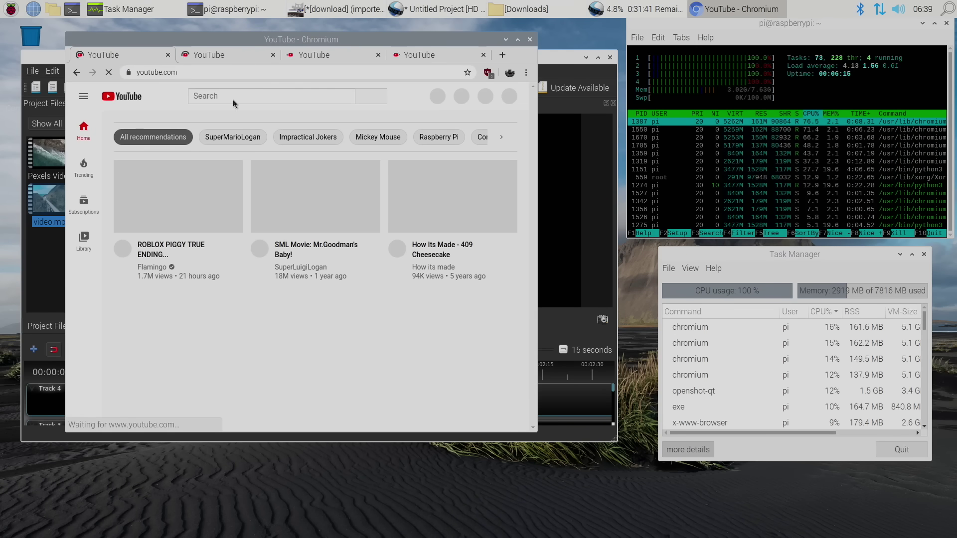
# Search YouTube for bigbuckbunny in Chromium and move the browser window down and right.
pyautogui.click(217, 96)
pyautogui.write('bigbu')
pyautogui.write('ckbunny')
pyautogui.press('Return')
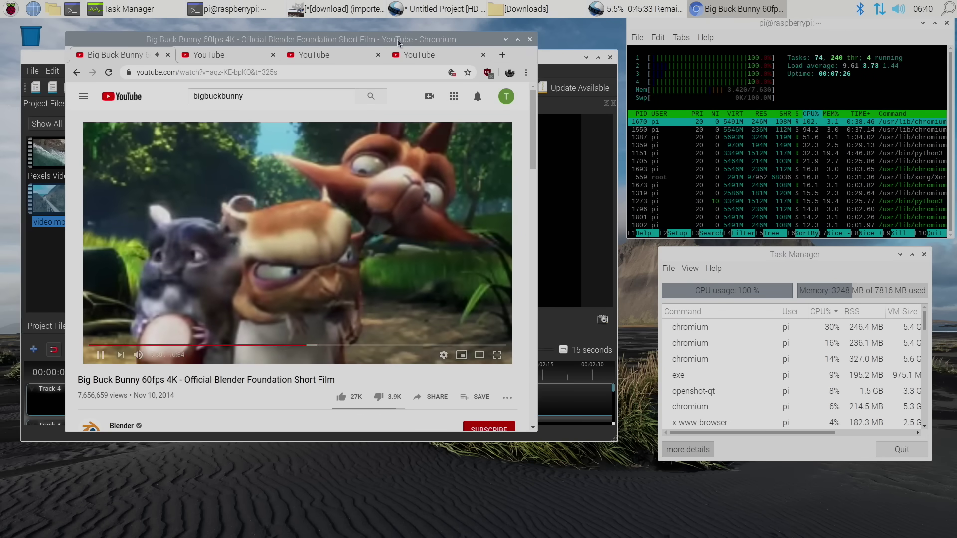
pyautogui.moveTo(399, 42); pyautogui.dragTo(453, 101)
# Bring OpenShot forward, raise then minimize GIMP, and open the applications menu.
pyautogui.click(426, 54)
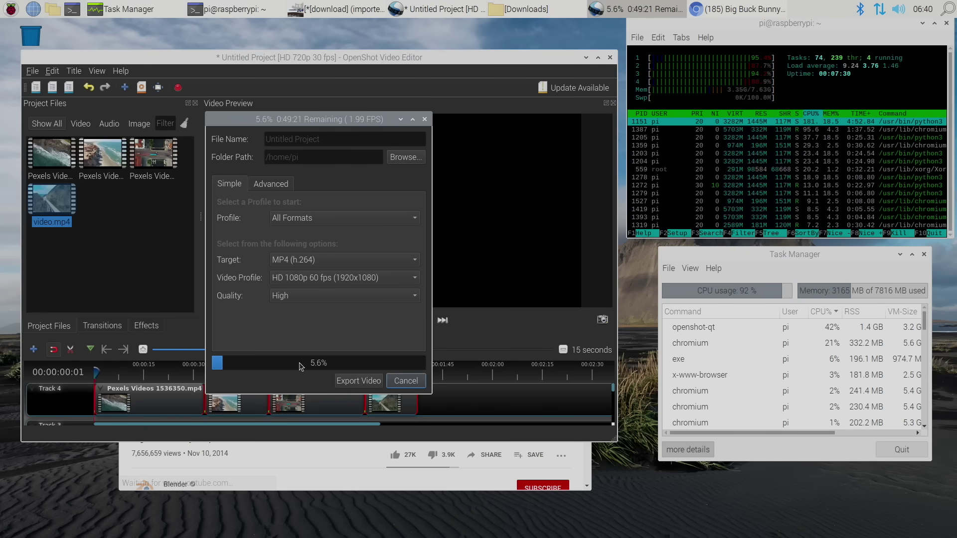
pyautogui.click(336, 8)
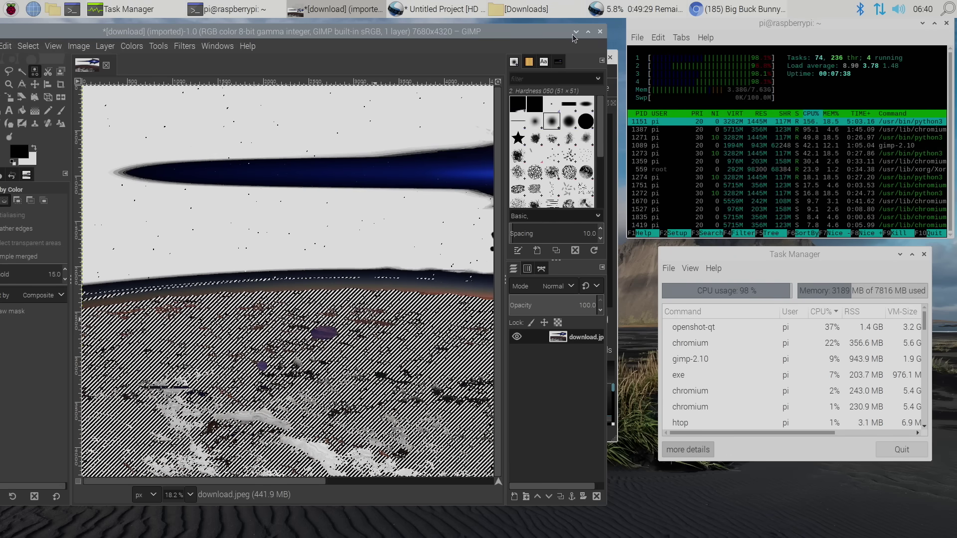
pyautogui.click(573, 33)
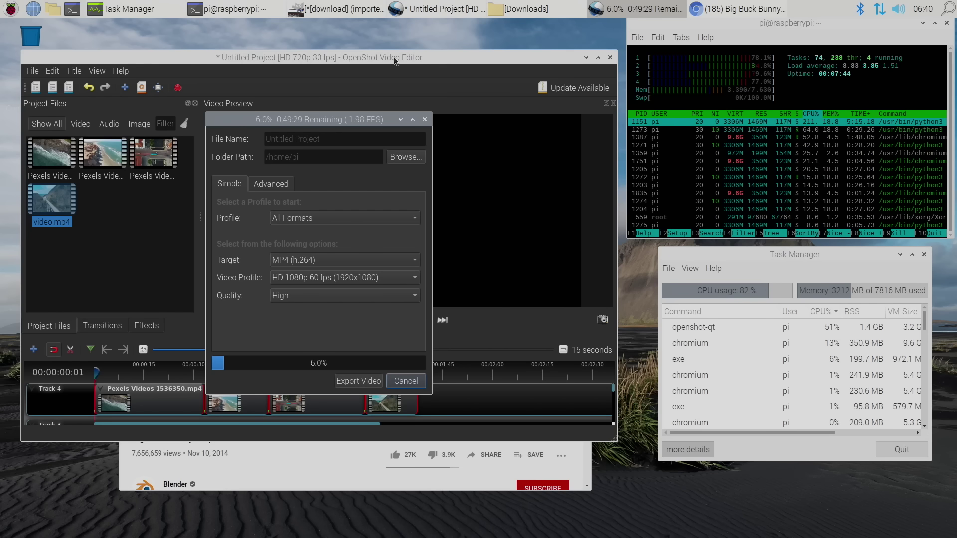
pyautogui.click(10, 8)
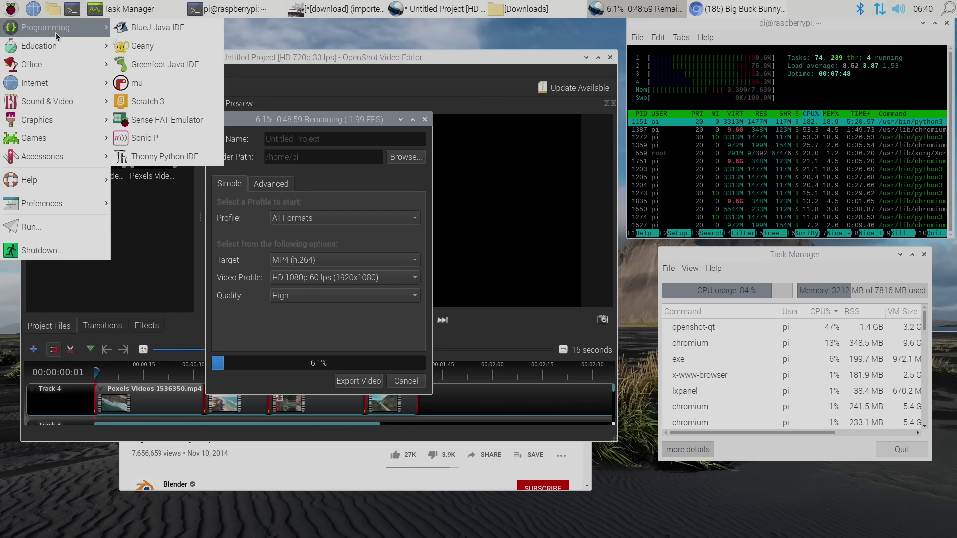
# Launch LibreOffice Base and step through the Database Wizard to the save stage.
pyautogui.moveTo(53, 67)
pyautogui.click(157, 66)
pyautogui.moveTo(456, 105); pyautogui.dragTo(334, 78)
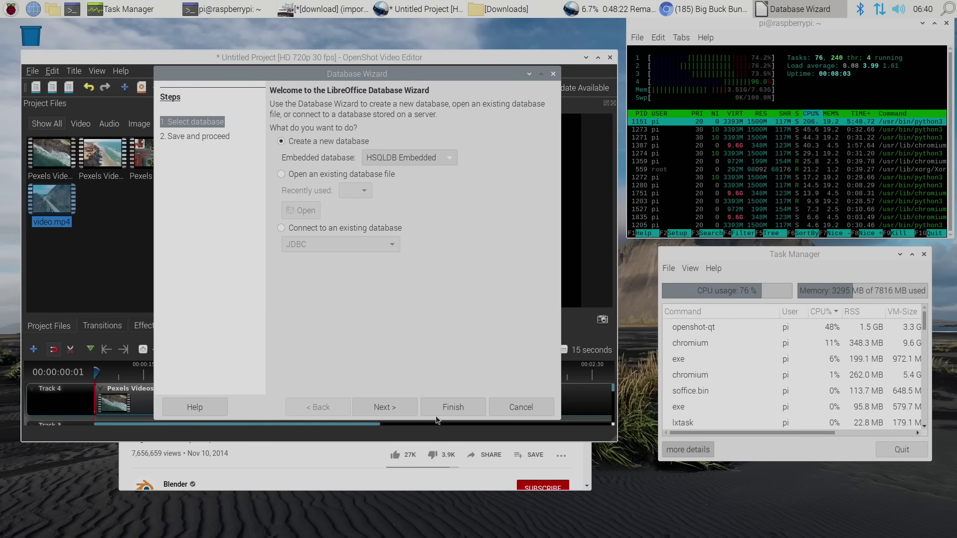
pyautogui.click(384, 407)
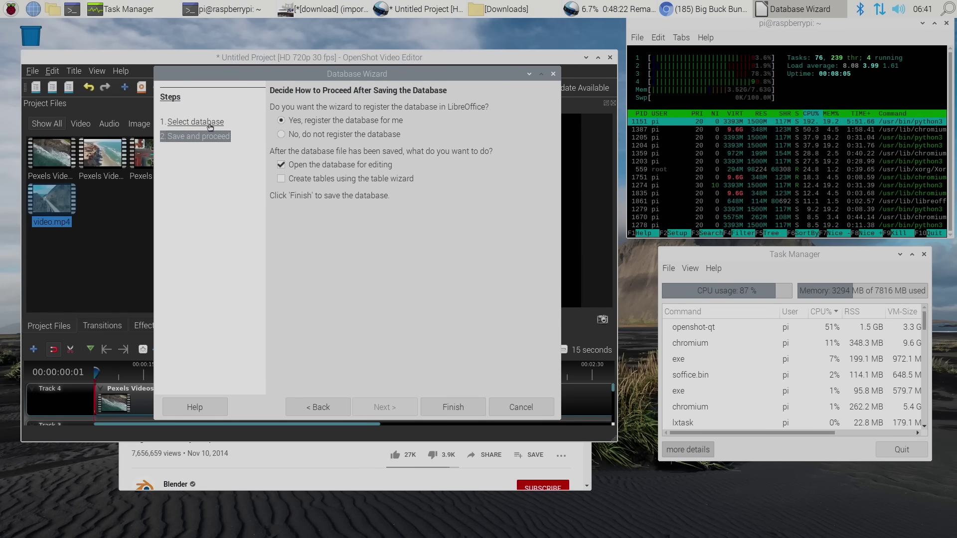
pyautogui.click(210, 125)
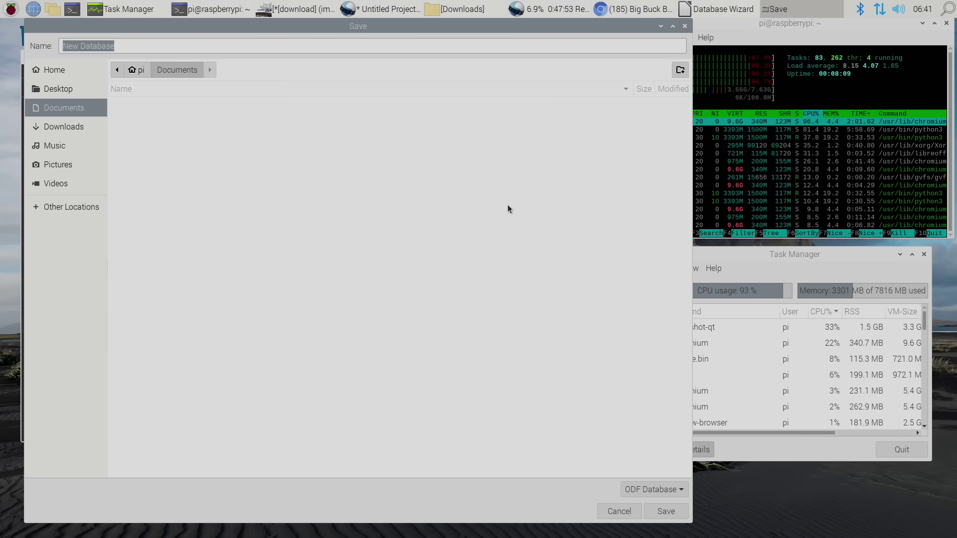
# Shift Task Manager right, reposition and resize the save dialog, then close it unsaved.
pyautogui.moveTo(805, 254); pyautogui.dragTo(829, 252)
pyautogui.moveTo(480, 33)
pyautogui.mouseDown()
pyautogui.moveTo(459, 33)
pyautogui.moveTo(499, 33)
pyautogui.mouseUp()
pyautogui.moveTo(714, 55); pyautogui.dragTo(621, 54)
pyautogui.moveTo(376, 27)
pyautogui.mouseDown()
pyautogui.moveTo(346, 25)
pyautogui.moveTo(362, 24)
pyautogui.mouseUp()
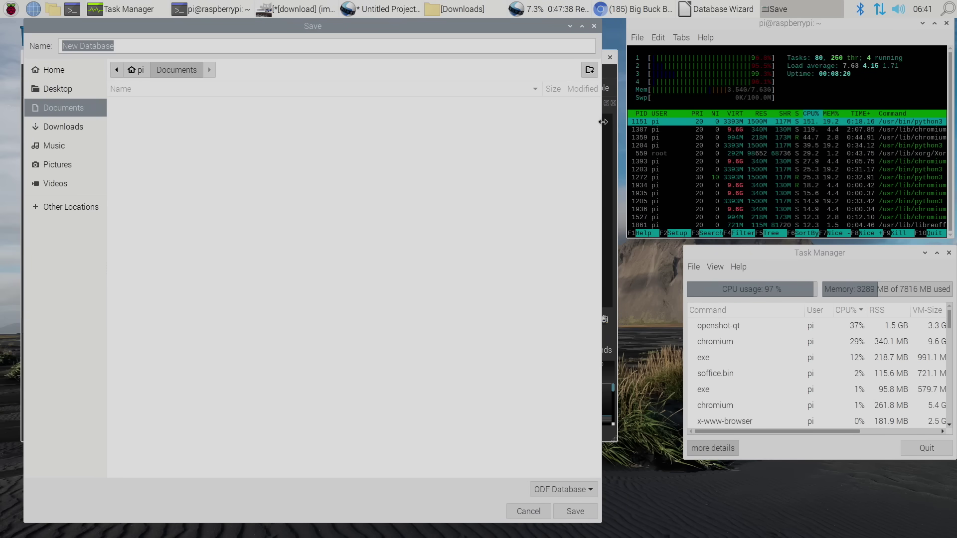
pyautogui.moveTo(603, 123); pyautogui.dragTo(624, 120)
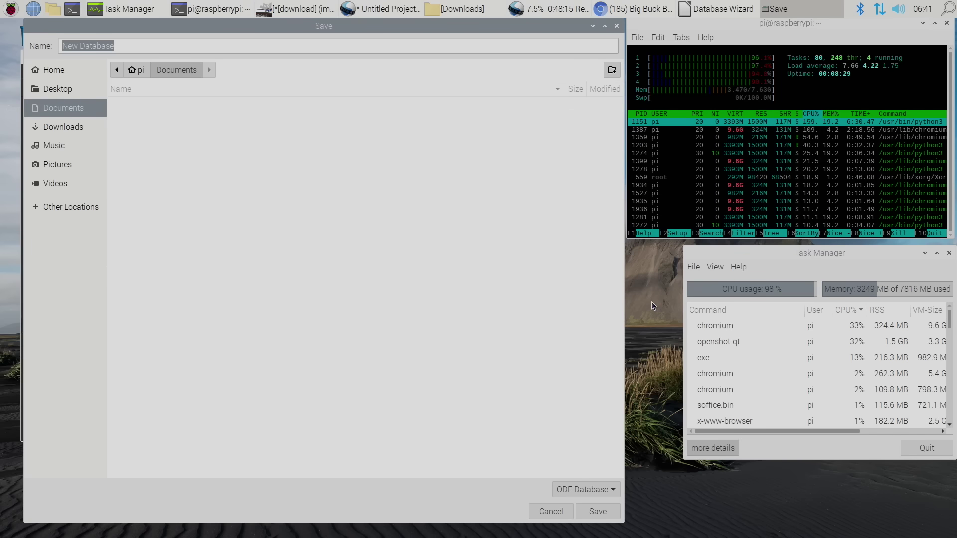
pyautogui.click(618, 26)
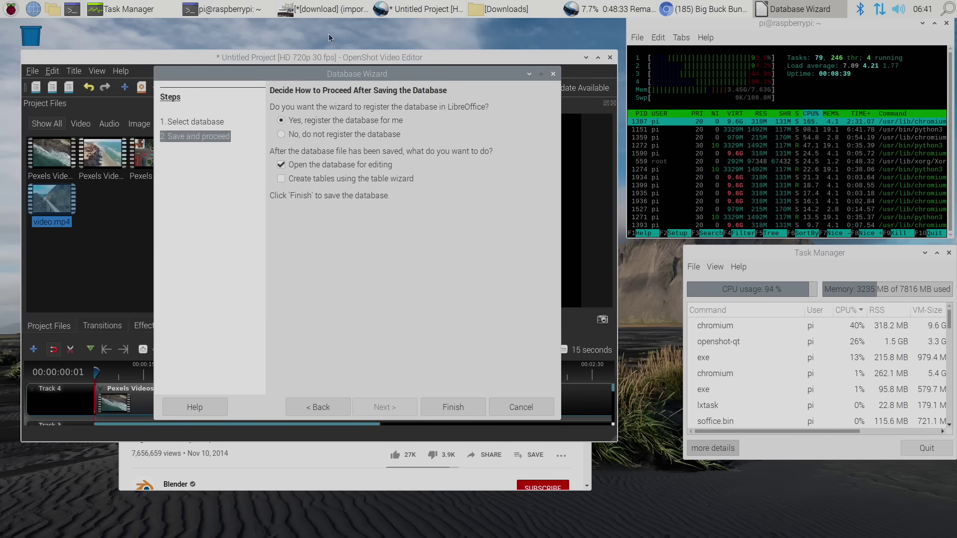
# Bring the Chromium window forward for a blank New Tab, then dismiss the Raspberry menu's Graphics submenu.
pyautogui.click(705, 9)
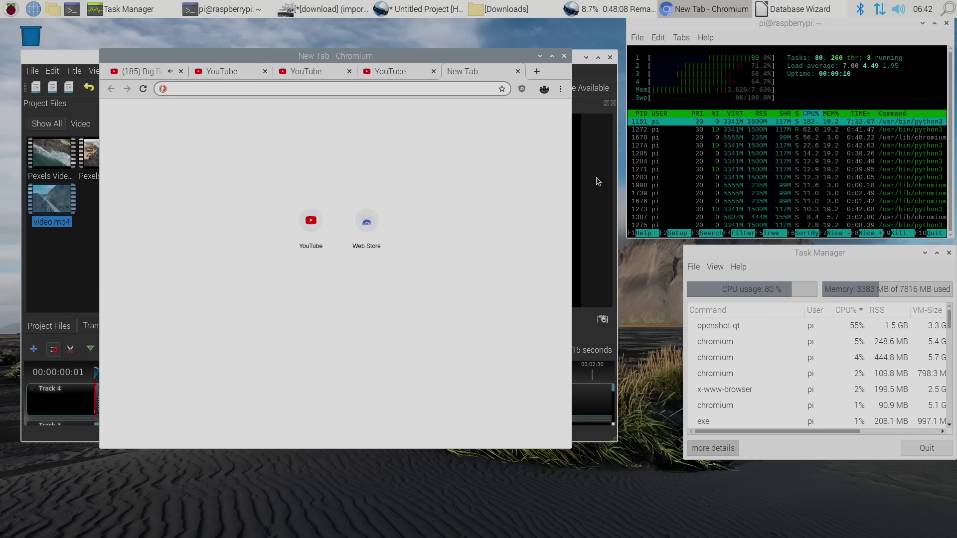
pyautogui.click(11, 8)
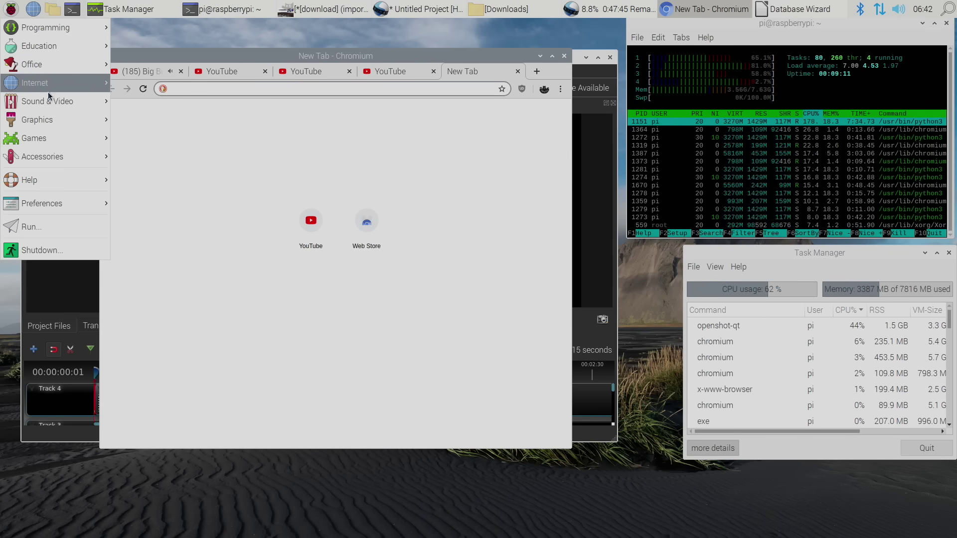
pyautogui.moveTo(51, 121)
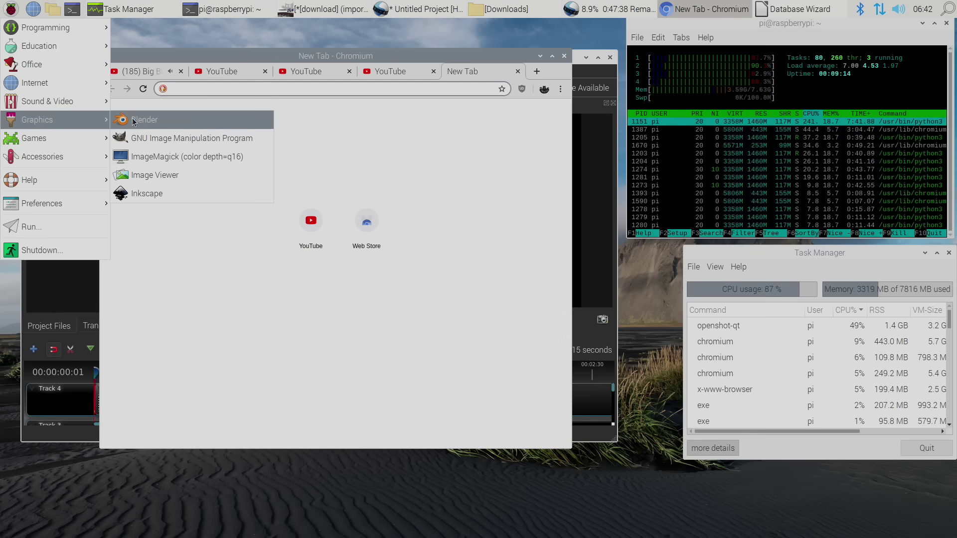
pyautogui.click(297, 503)
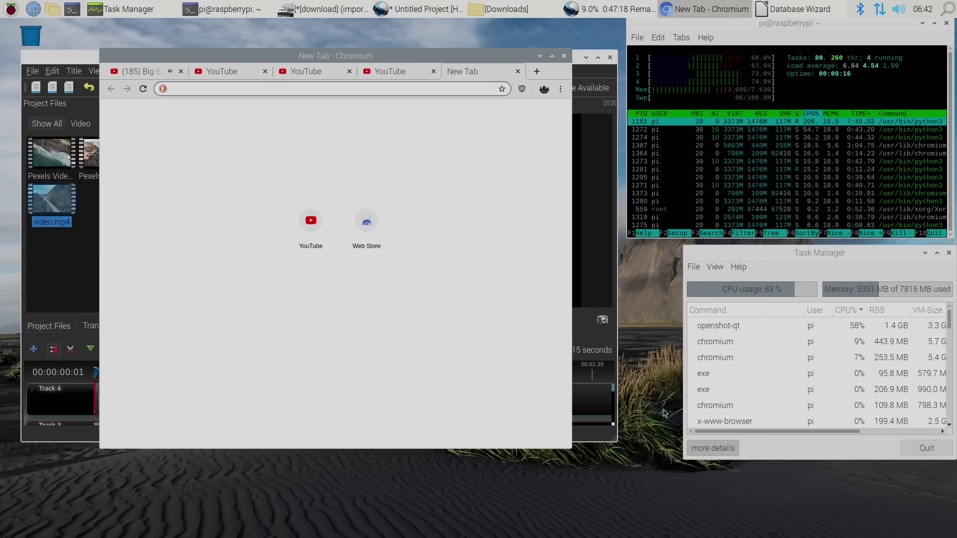
# Open BlenchMarkSceneV3.blend from Downloads/blenchmark in Blender, then minimize the file manager.
pyautogui.click(508, 9)
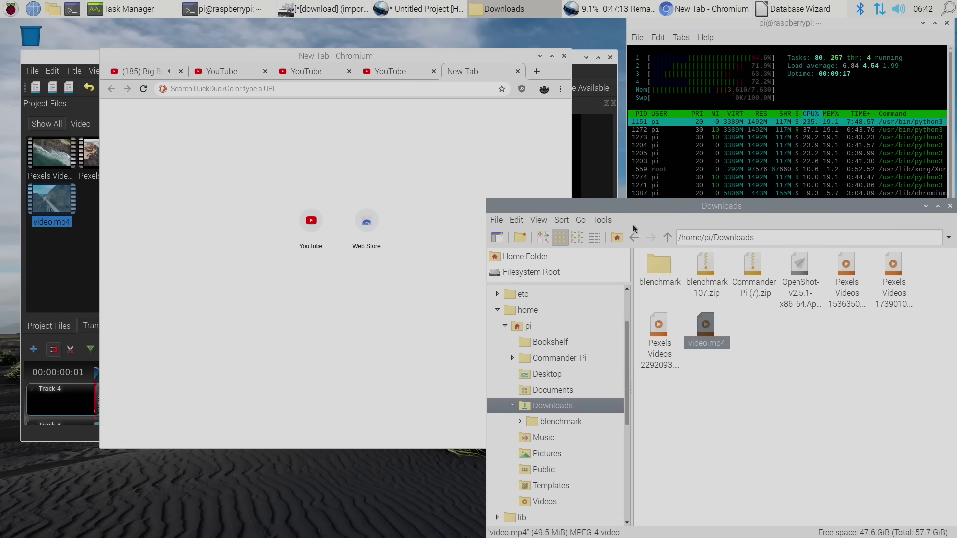
pyautogui.moveTo(632, 208); pyautogui.dragTo(436, 99)
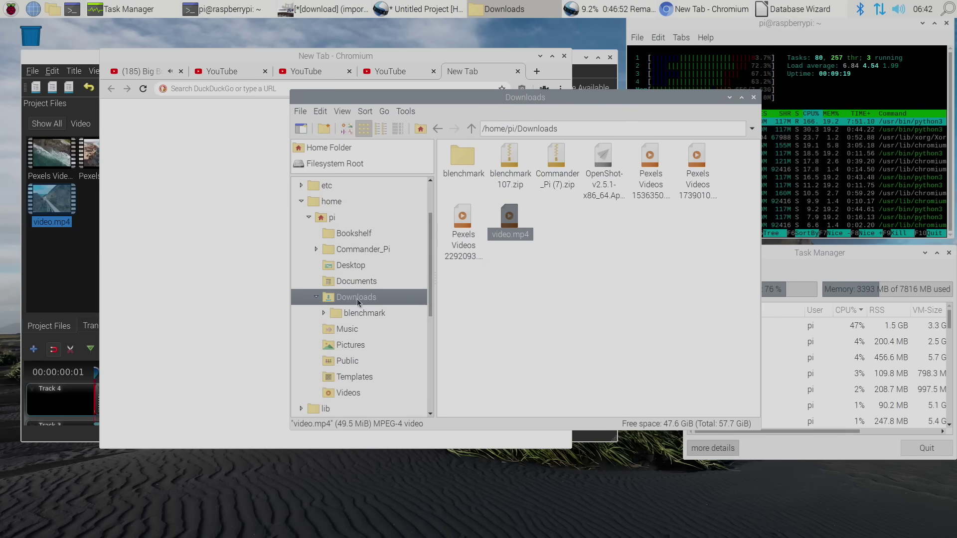
pyautogui.doubleClick(460, 160)
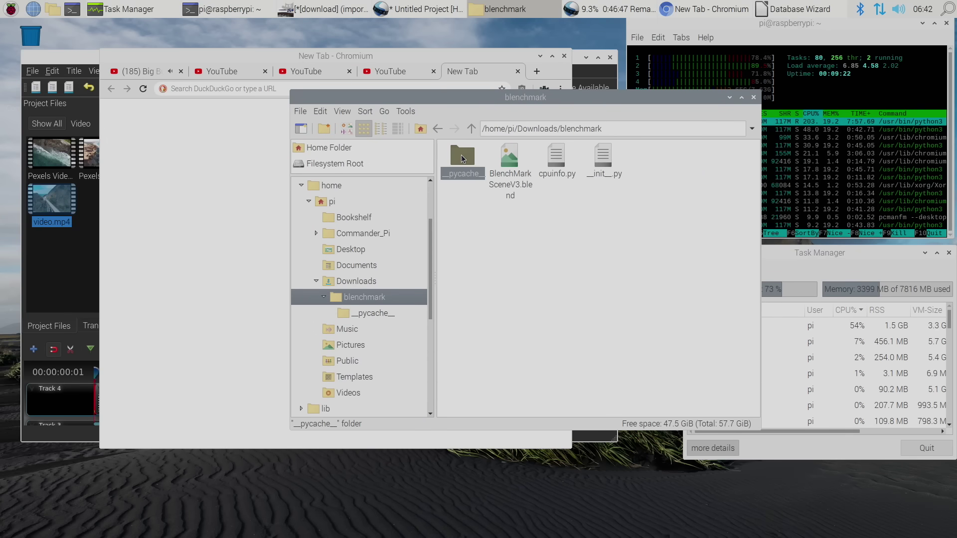
pyautogui.click(506, 163)
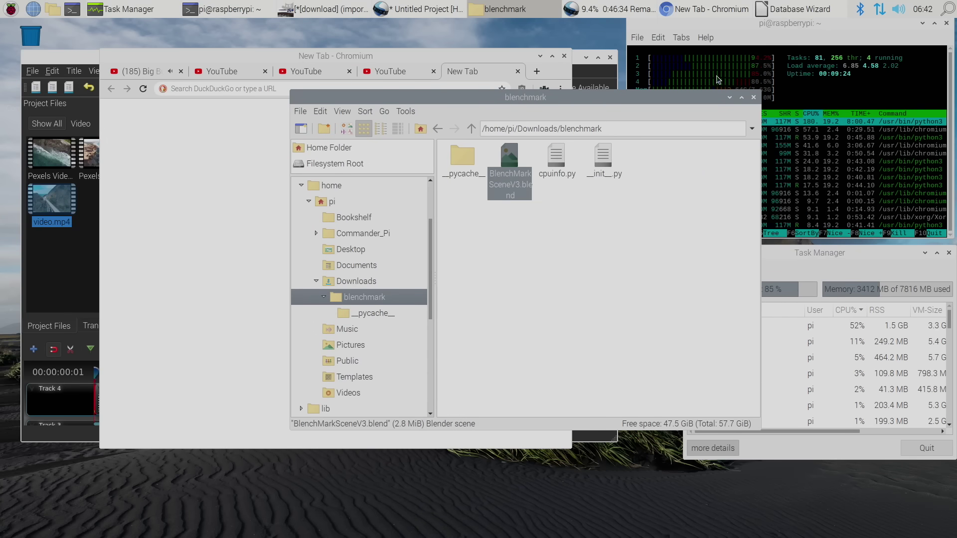
pyautogui.click(729, 98)
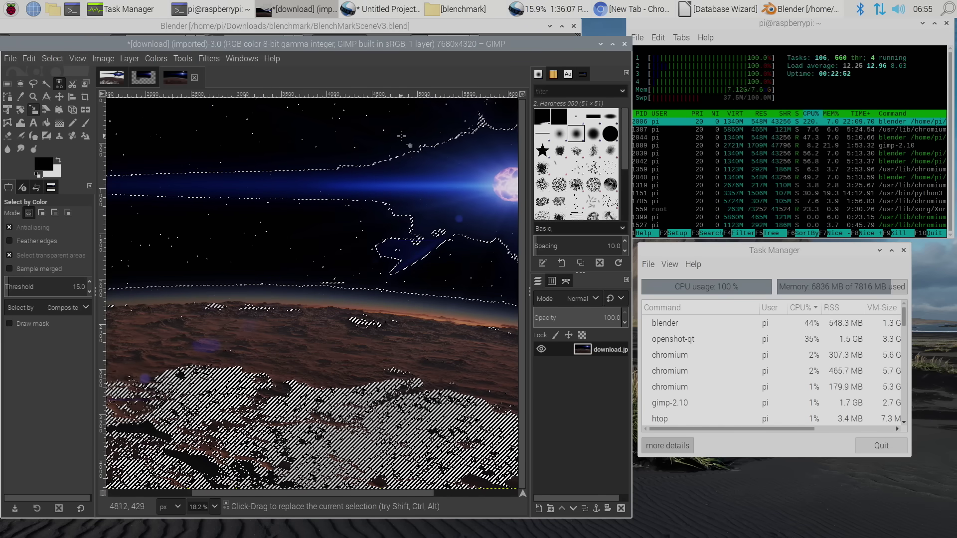
# Hide GIMP to check Blender's red car render, then minimize Blender to reveal OpenShot's 16.1% export.
pyautogui.click(600, 44)
pyautogui.moveTo(378, 29); pyautogui.dragTo(422, 33)
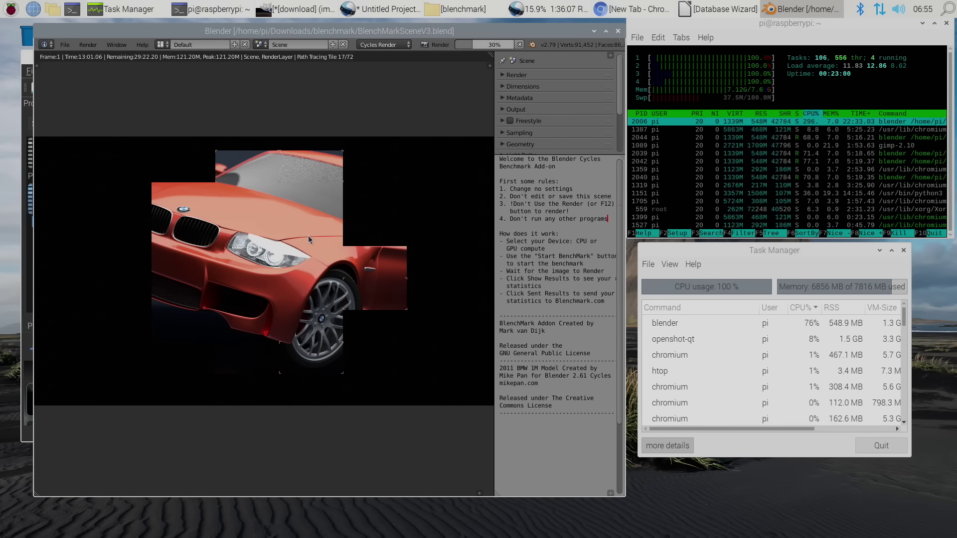
pyautogui.click(595, 32)
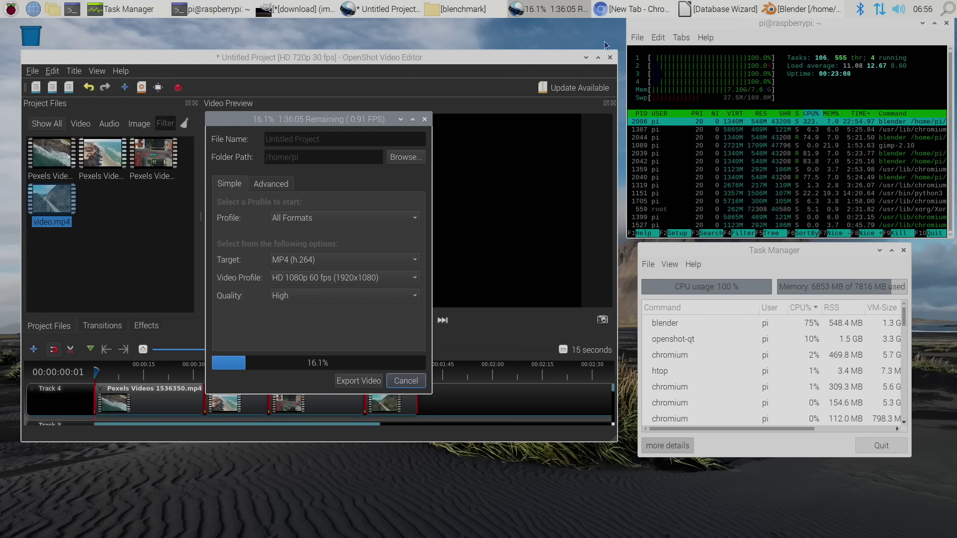
# Check the Chromium window of YouTube tabs, then minimize it to return to OpenShot's 16.3% export.
pyautogui.click(630, 9)
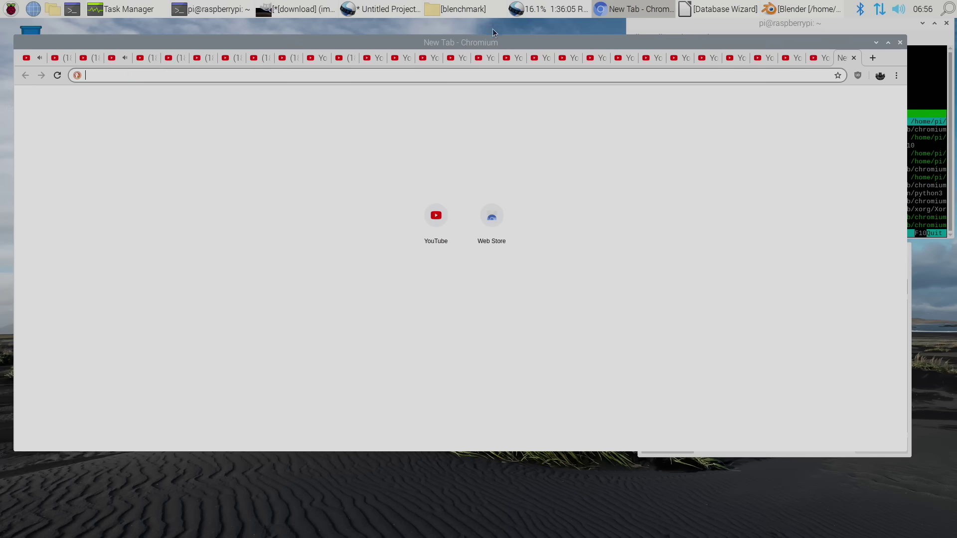
pyautogui.moveTo(545, 41); pyautogui.dragTo(667, 78)
pyautogui.moveTo(845, 85); pyautogui.dragTo(758, 101)
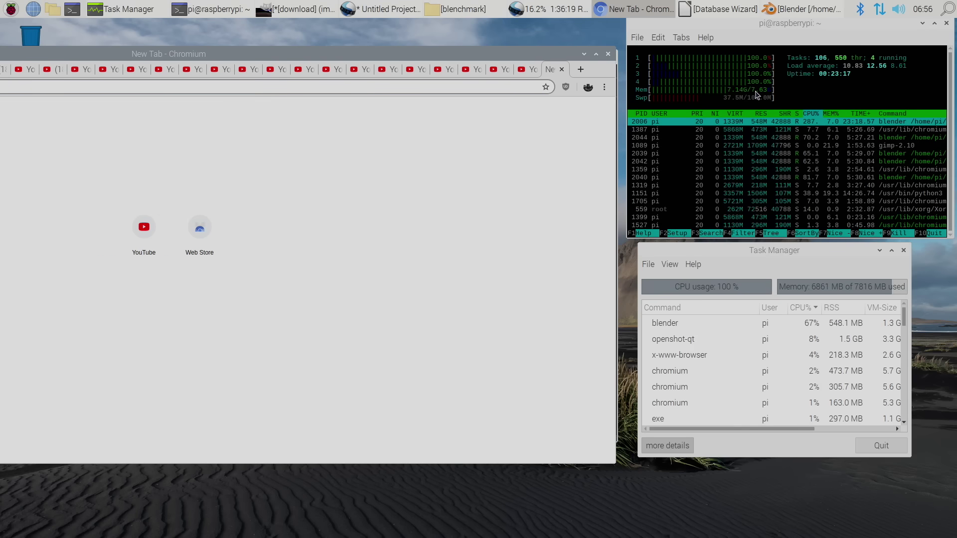
pyautogui.moveTo(559, 60); pyautogui.dragTo(841, 51)
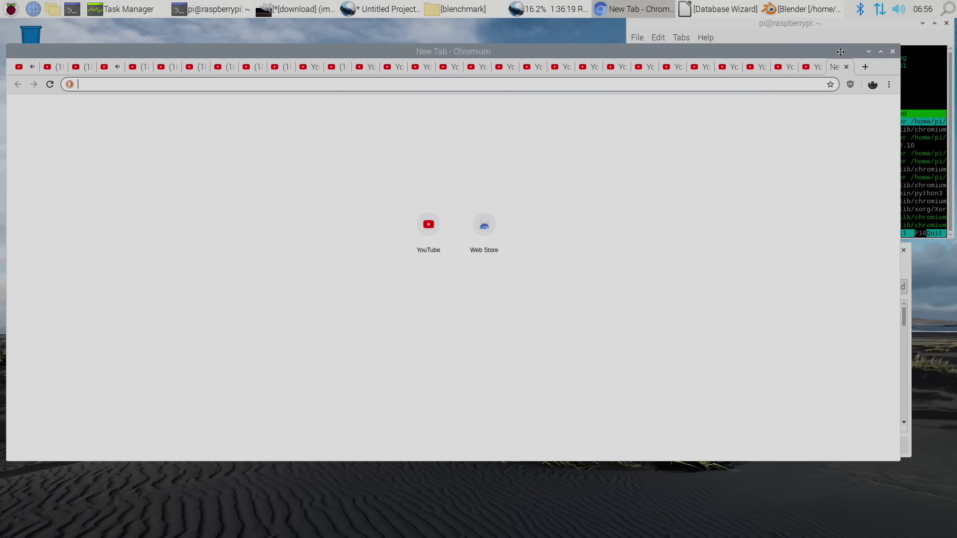
pyautogui.click(868, 52)
pyautogui.moveTo(453, 51)
pyautogui.mouseDown()
pyautogui.moveTo(425, 68)
pyautogui.moveTo(455, 130)
pyautogui.moveTo(447, 62)
pyautogui.mouseUp()
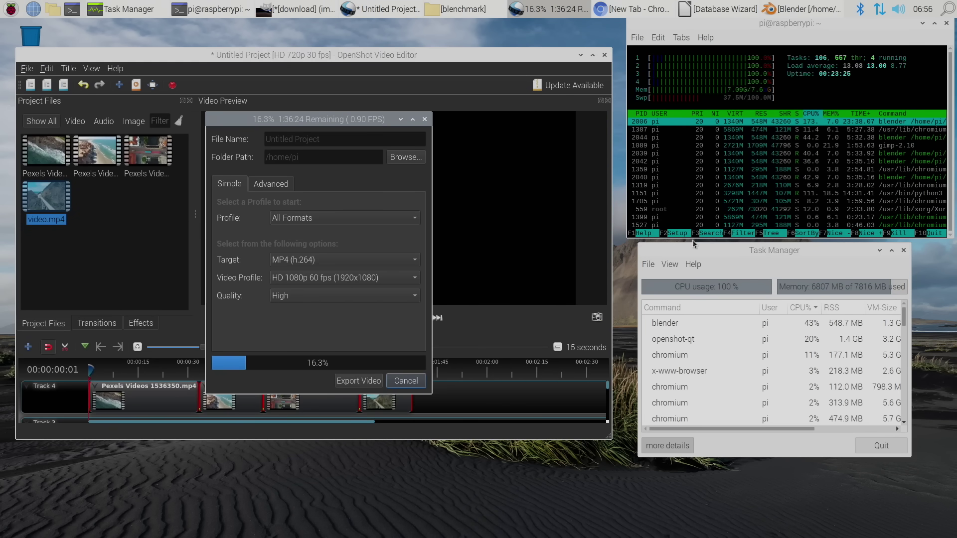
pyautogui.moveTo(722, 253); pyautogui.dragTo(727, 266)
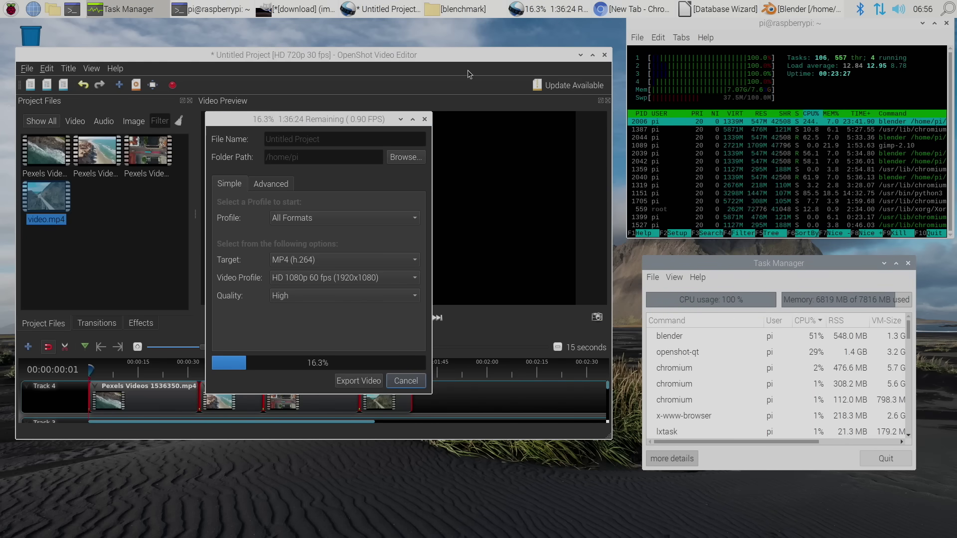